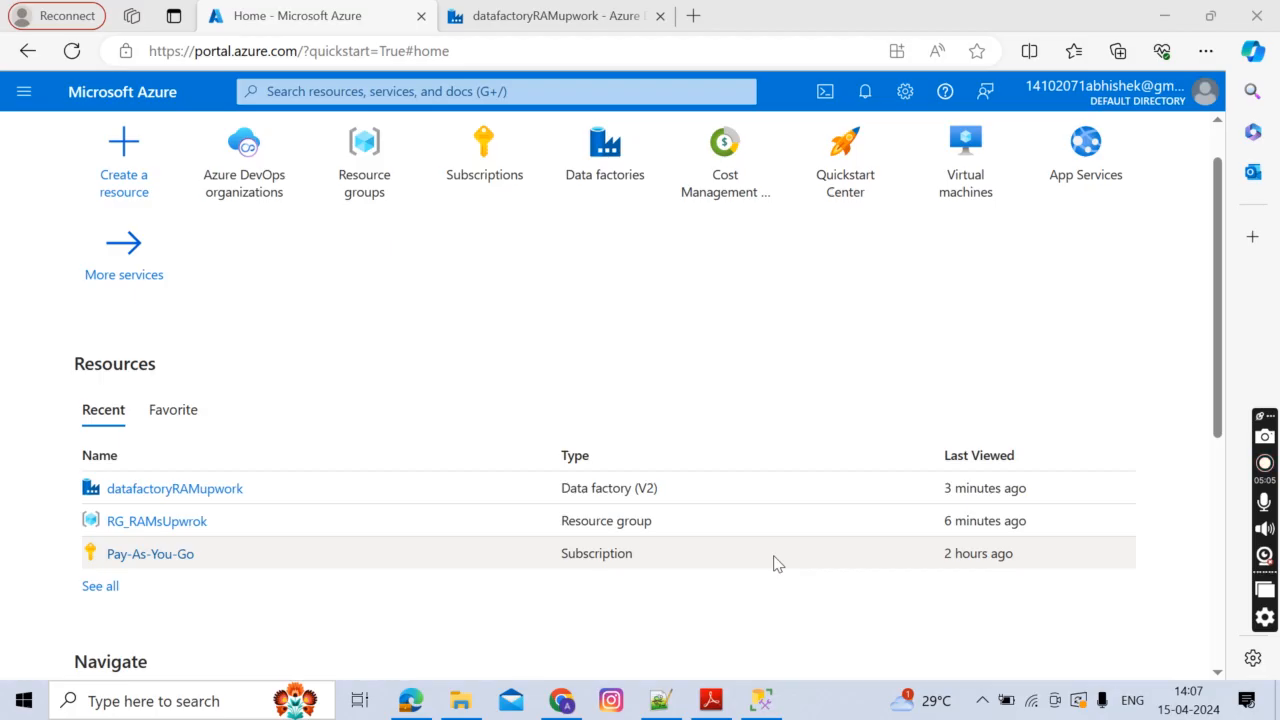
From the RG_RAMsUpwrok resource group, search the Marketplace for "adls gen2" and start creating a Microsoft Storage account.
{"action": "left_click", "coordinate": [135, 529]}
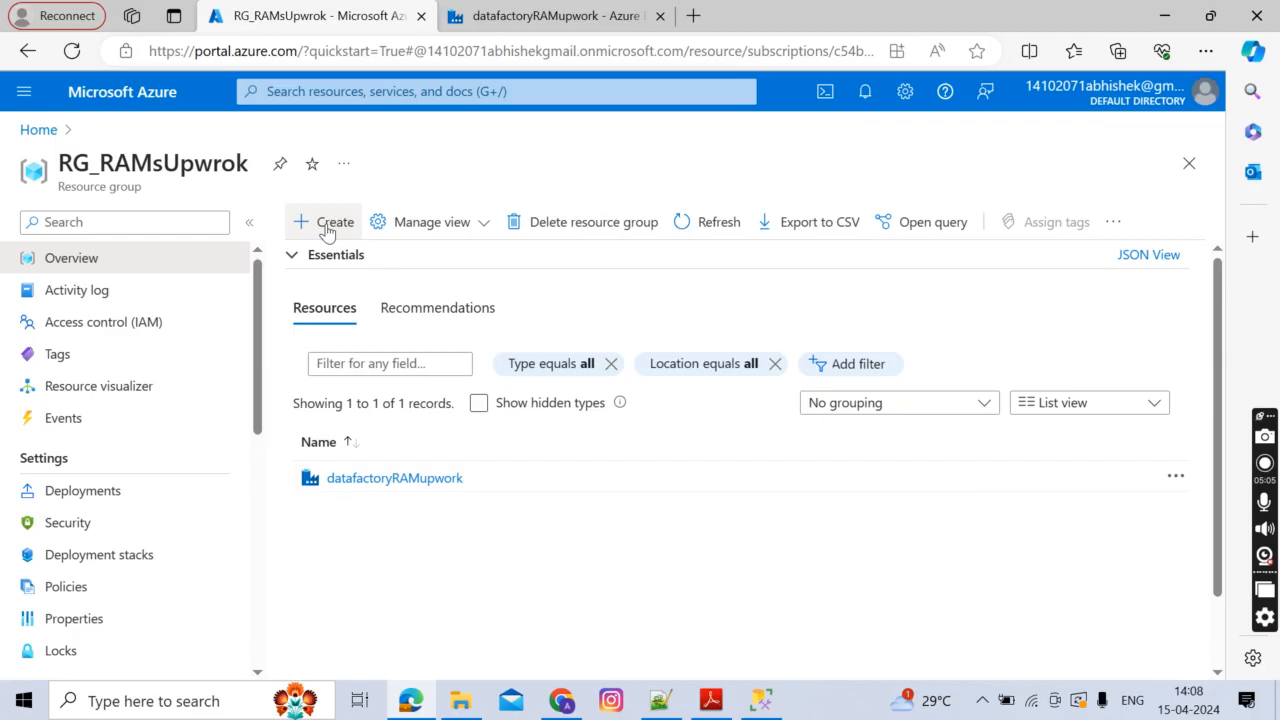
{"action": "left_click", "coordinate": [326, 225]}
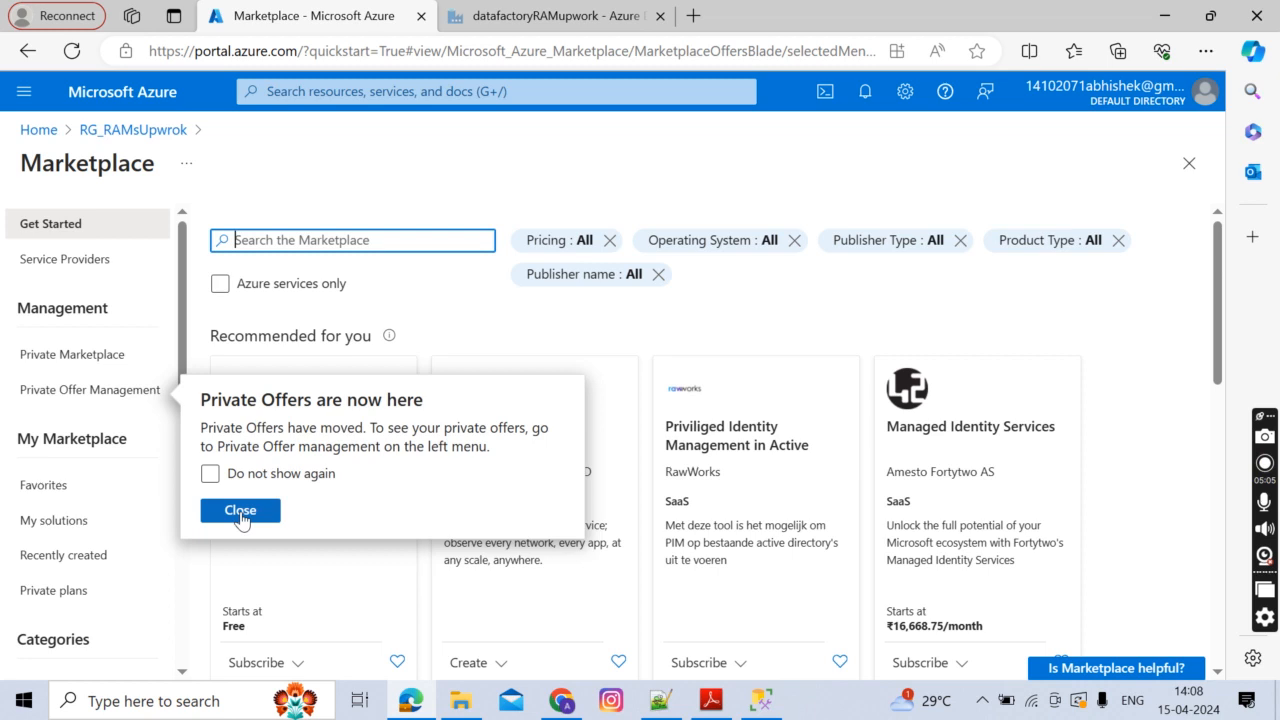
{"action": "left_click", "coordinate": [240, 510]}
{"action": "type", "text": "adls"}
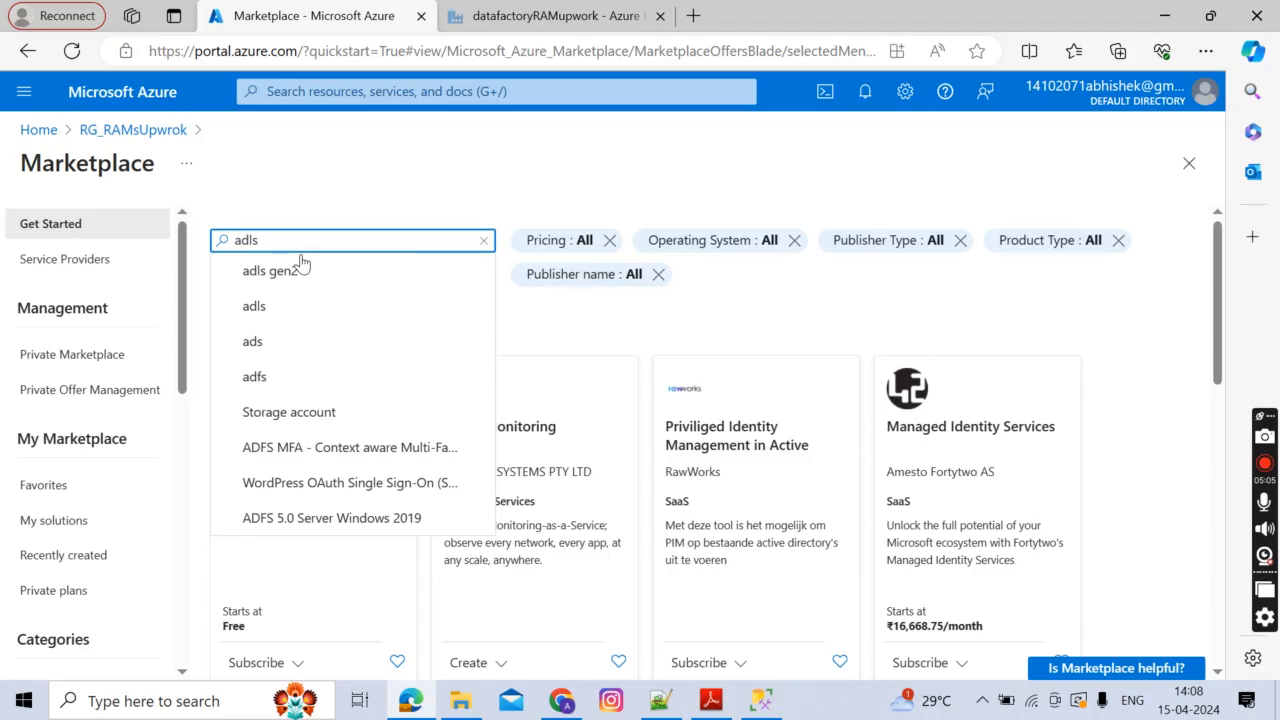
{"action": "left_click", "coordinate": [301, 262]}
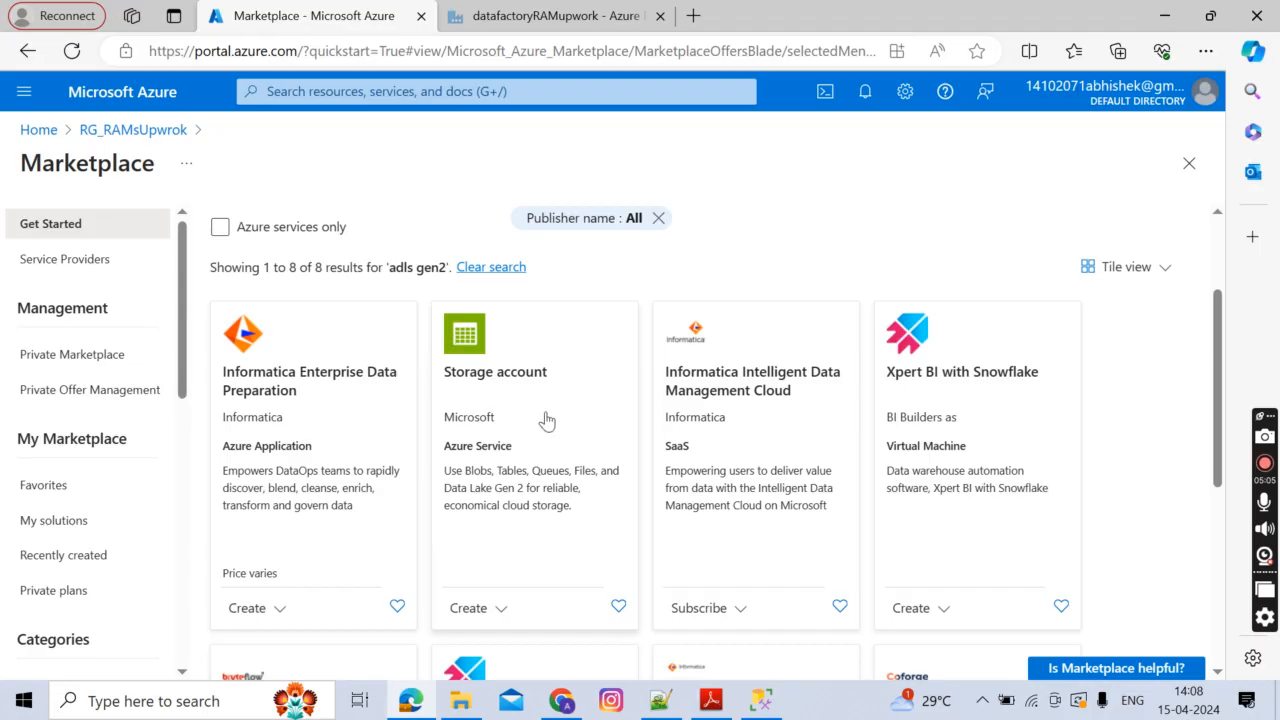
{"action": "left_click", "coordinate": [517, 347]}
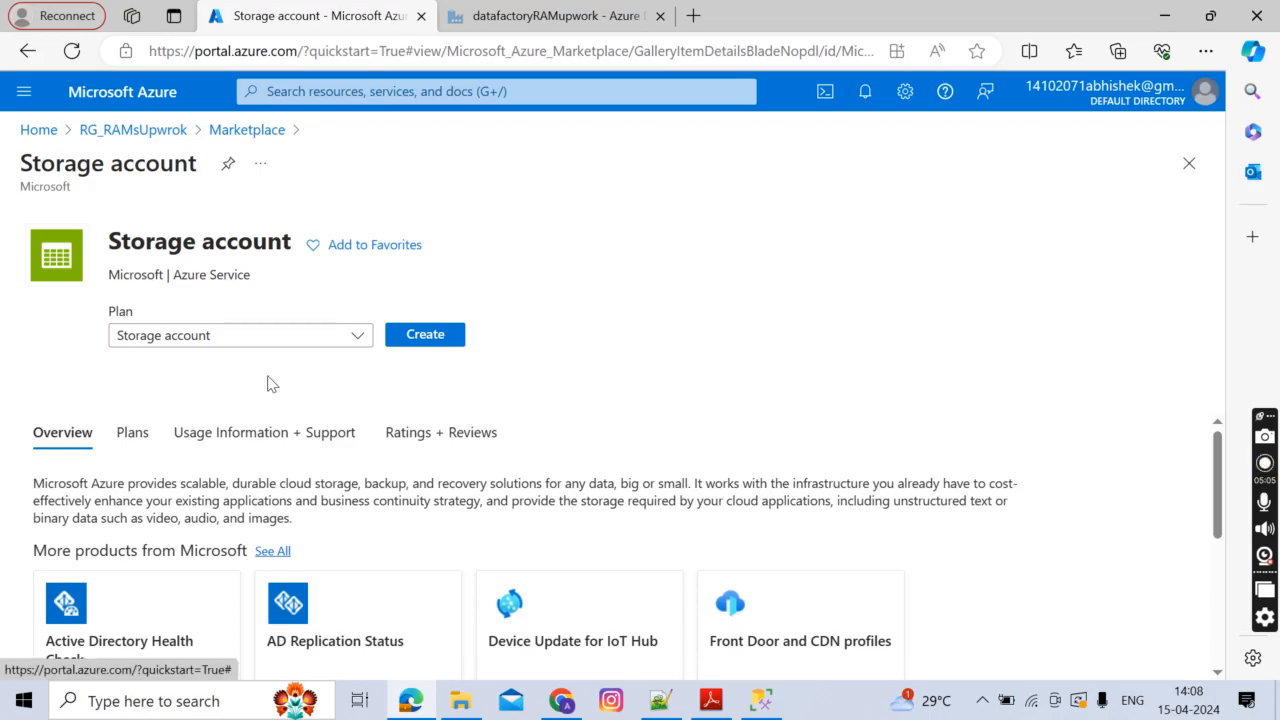
{"action": "left_click", "coordinate": [424, 366]}
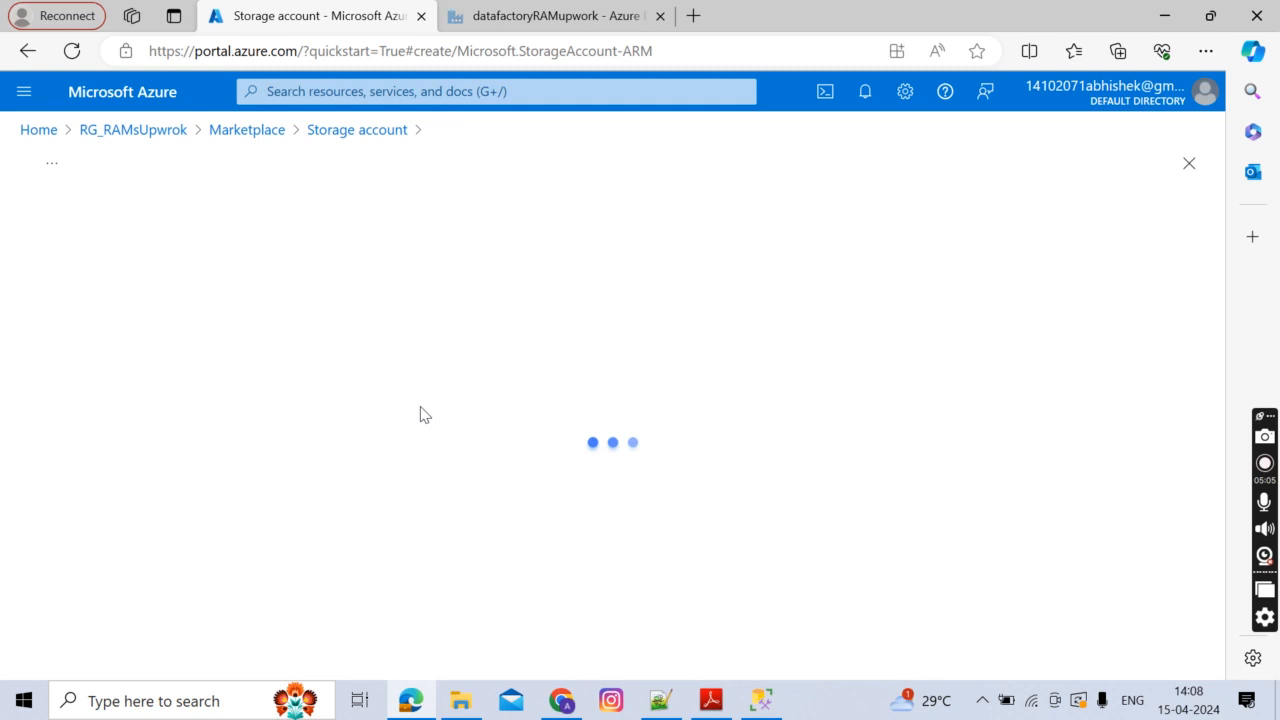
Name the new storage account "stgramsupwork", in lowercase letters only.
{"action": "scroll", "coordinate": [1217, 345], "scroll_direction": "down", "scroll_amount": 1}
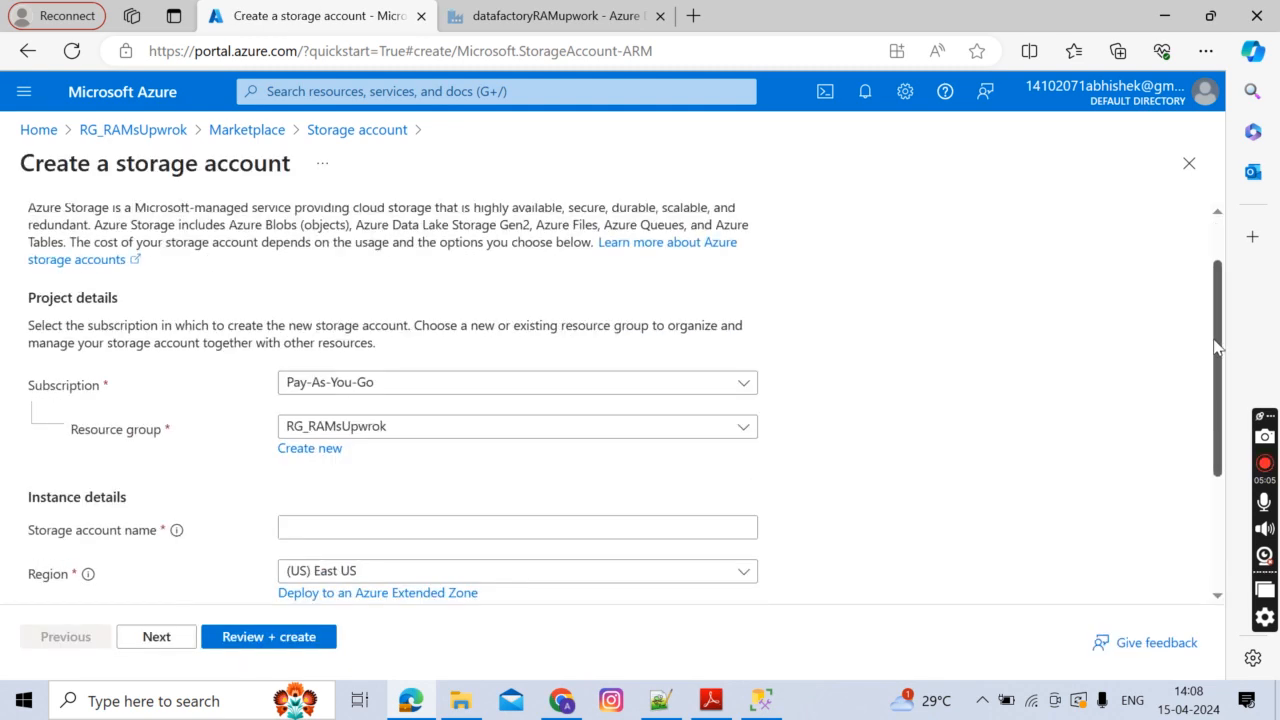
{"action": "scroll", "coordinate": [1217, 345], "scroll_direction": "down", "scroll_amount": 1}
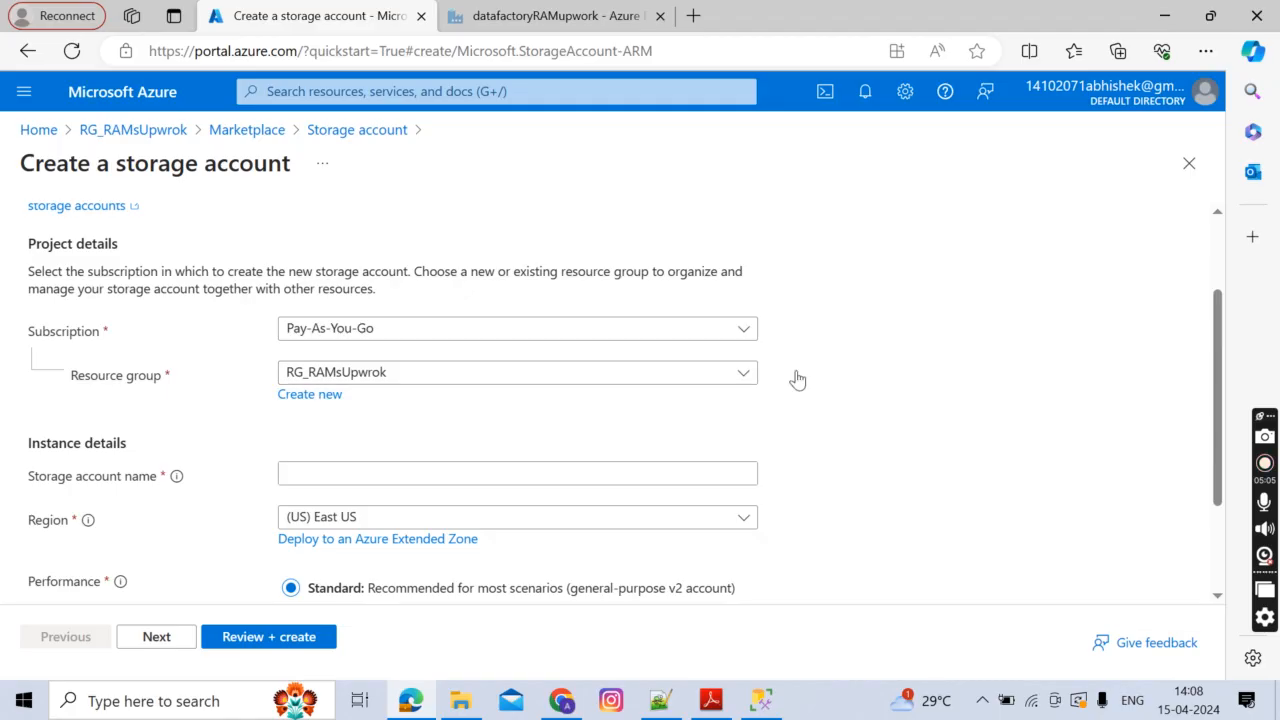
{"action": "scroll", "coordinate": [946, 366], "scroll_direction": "down", "scroll_amount": 1}
{"action": "left_click", "coordinate": [399, 455]}
{"action": "type", "text": "s"}
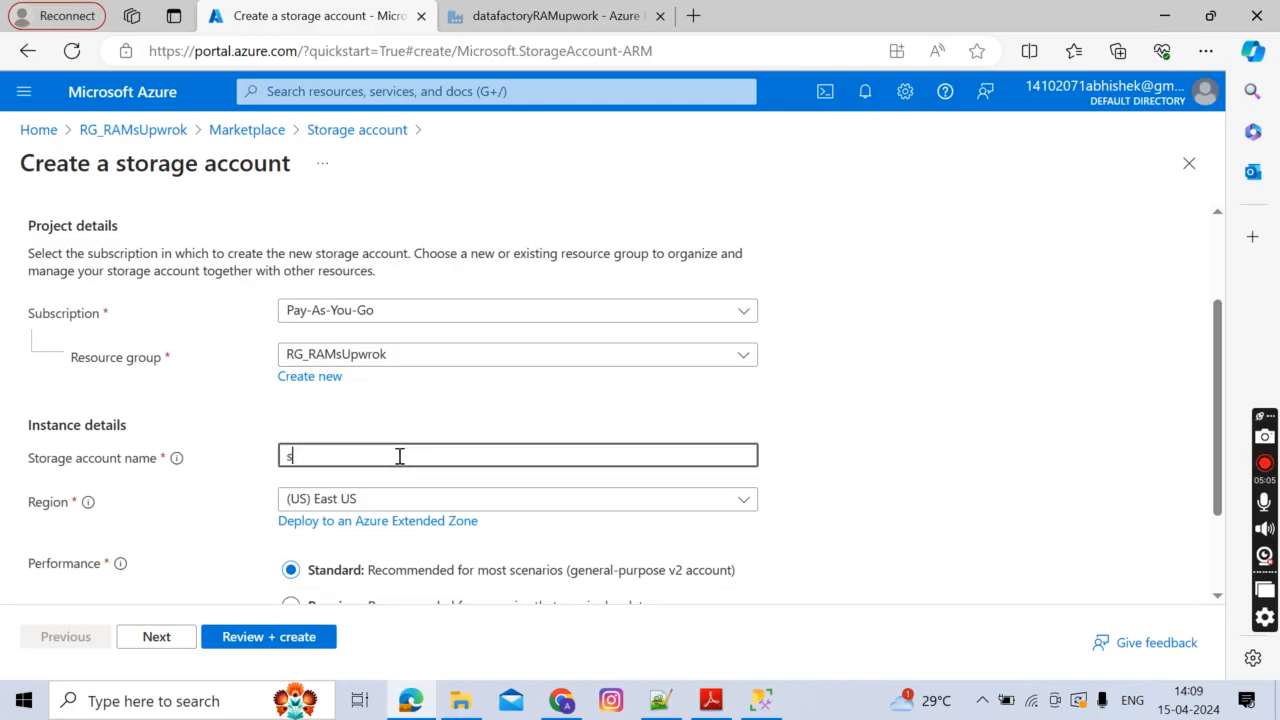
{"action": "type", "text": "tgR"}
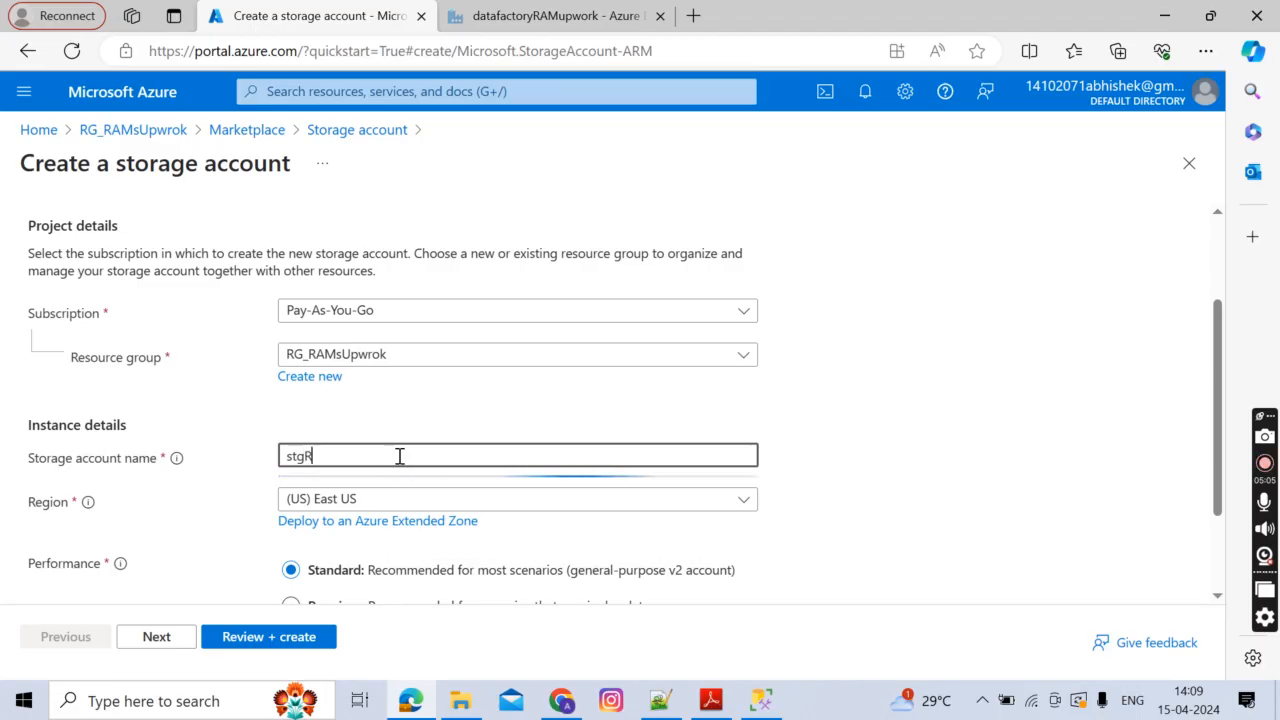
{"action": "type", "text": "ams"}
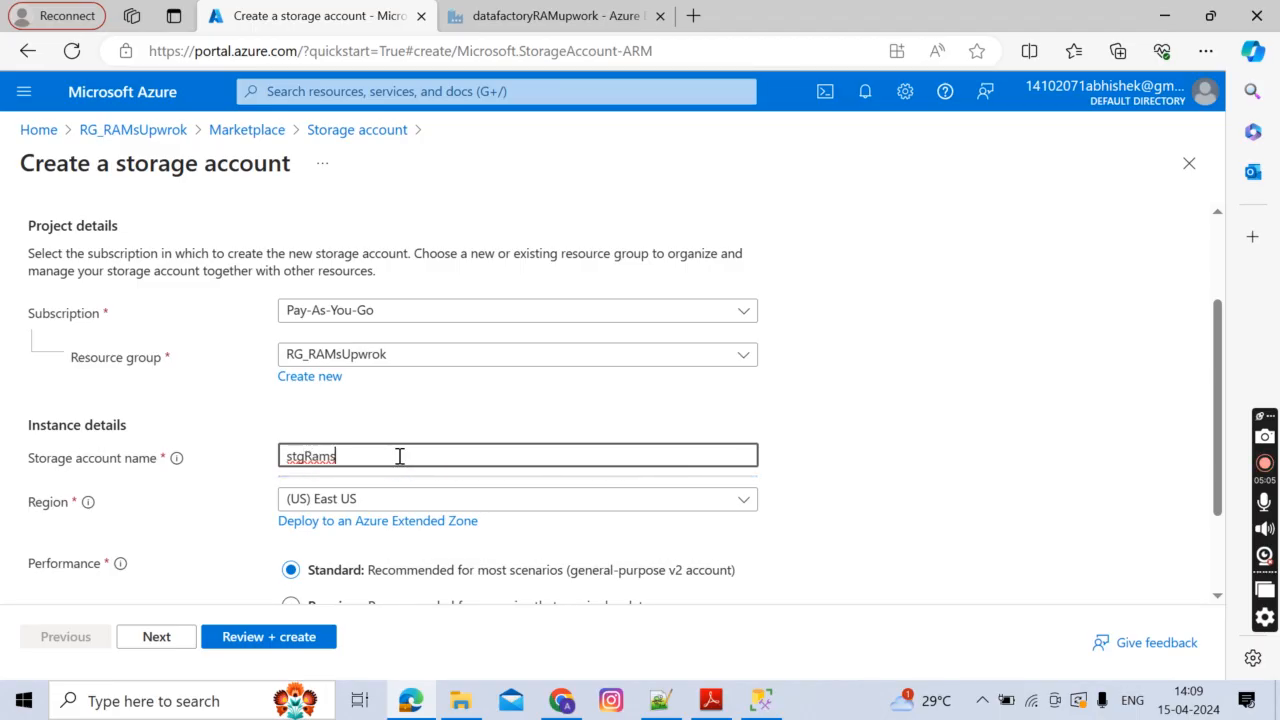
{"action": "type", "text": "upwork"}
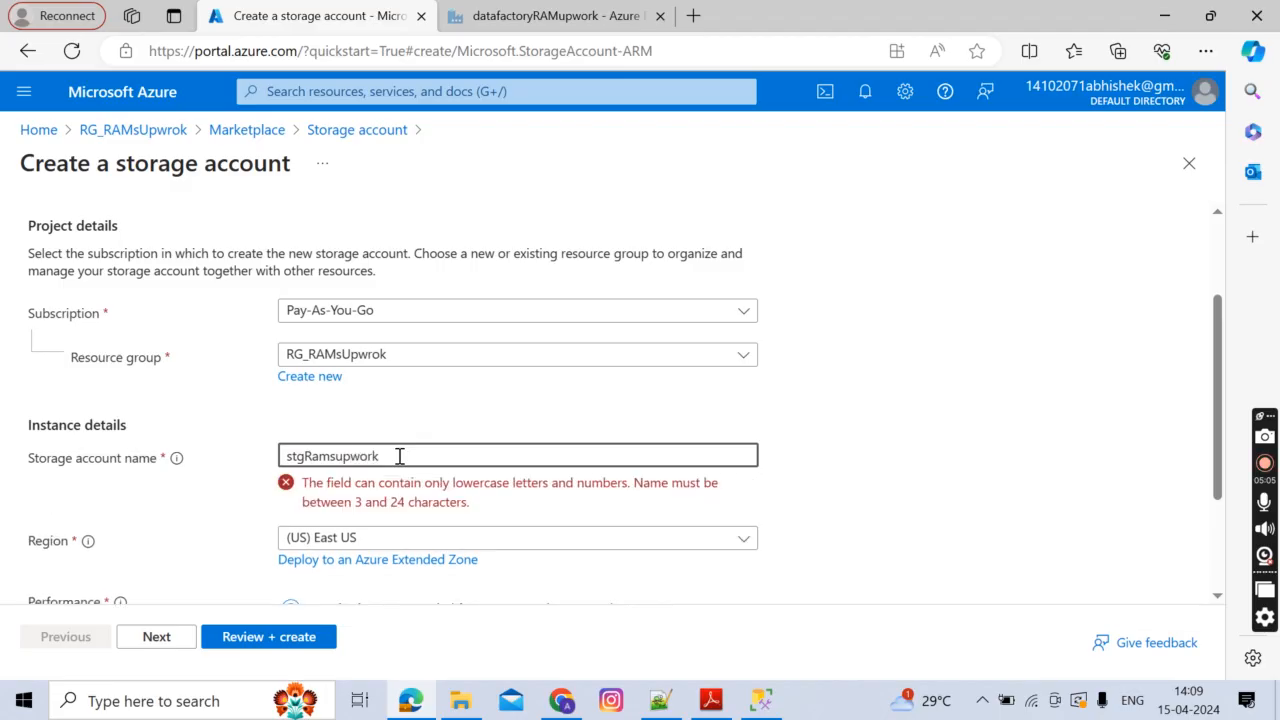
{"action": "left_click", "coordinate": [315, 456]}
{"action": "key", "text": "BackSpace"}
{"action": "type", "text": "r"}
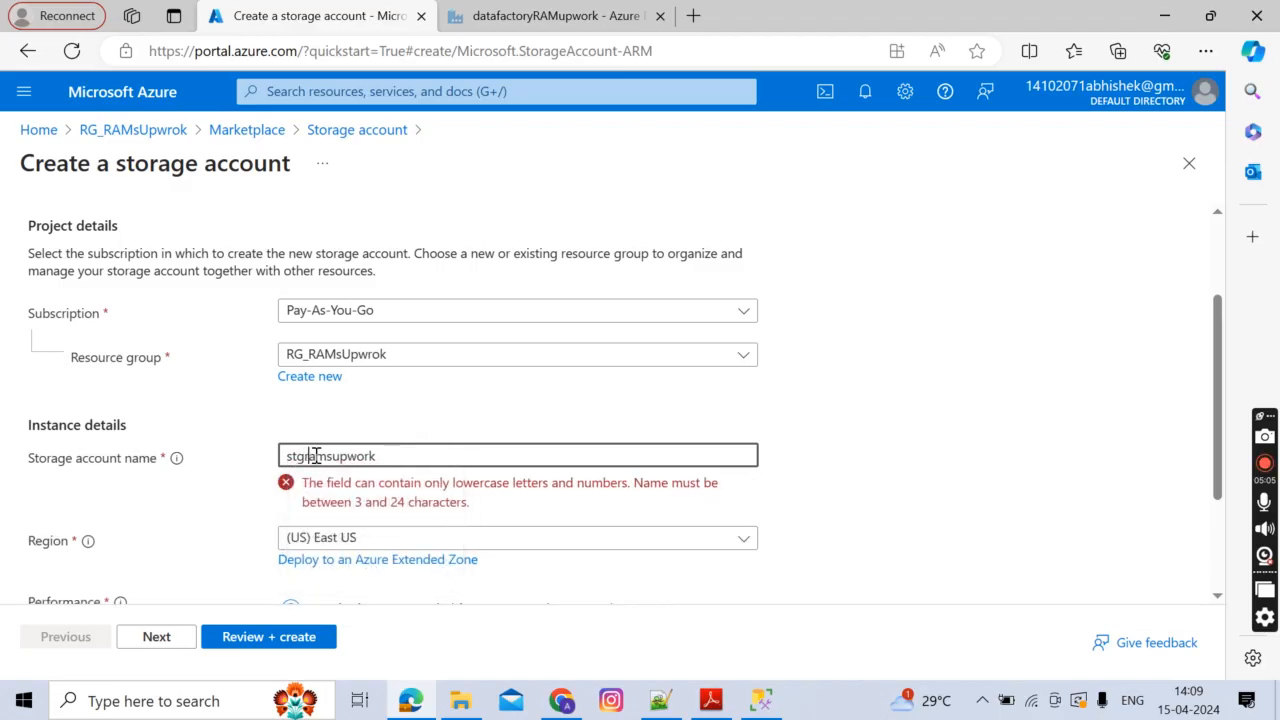
{"action": "double_click", "coordinate": [315, 456]}
{"action": "key", "text": "BackSpace"}
{"action": "key", "text": "ctrl+z"}
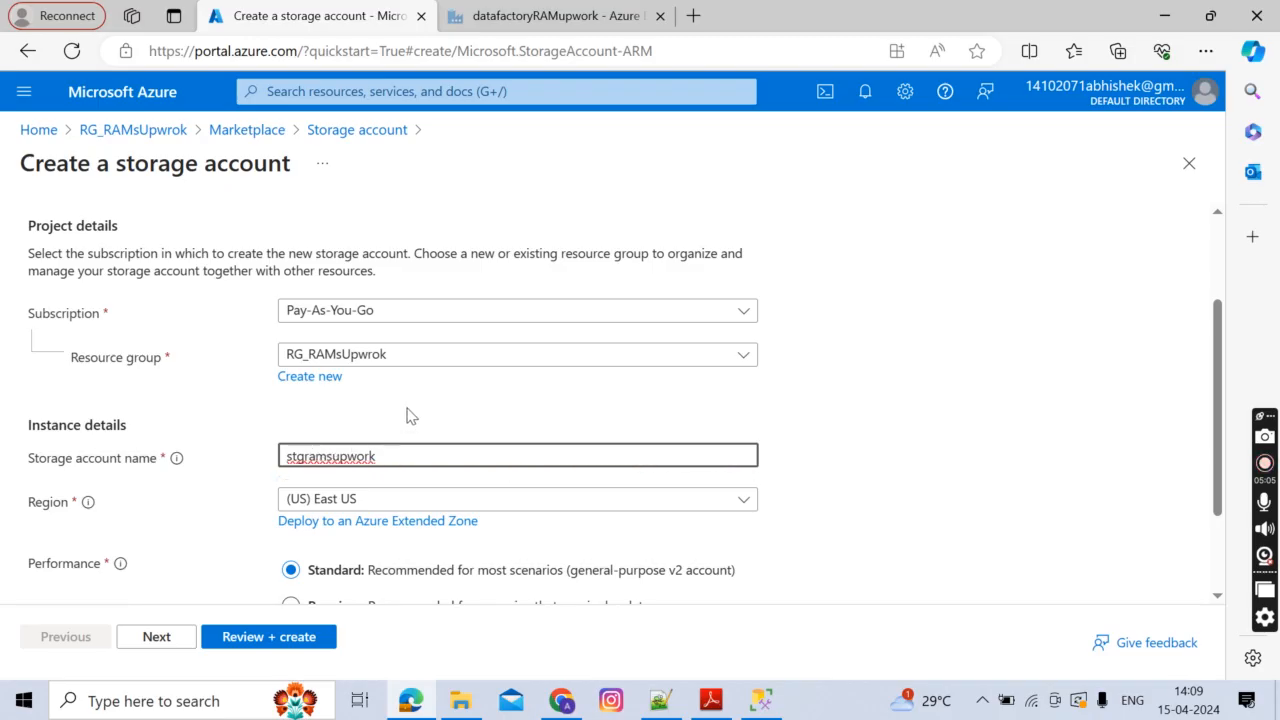
{"action": "left_click", "coordinate": [376, 456]}
{"action": "double_click", "coordinate": [381, 455]}
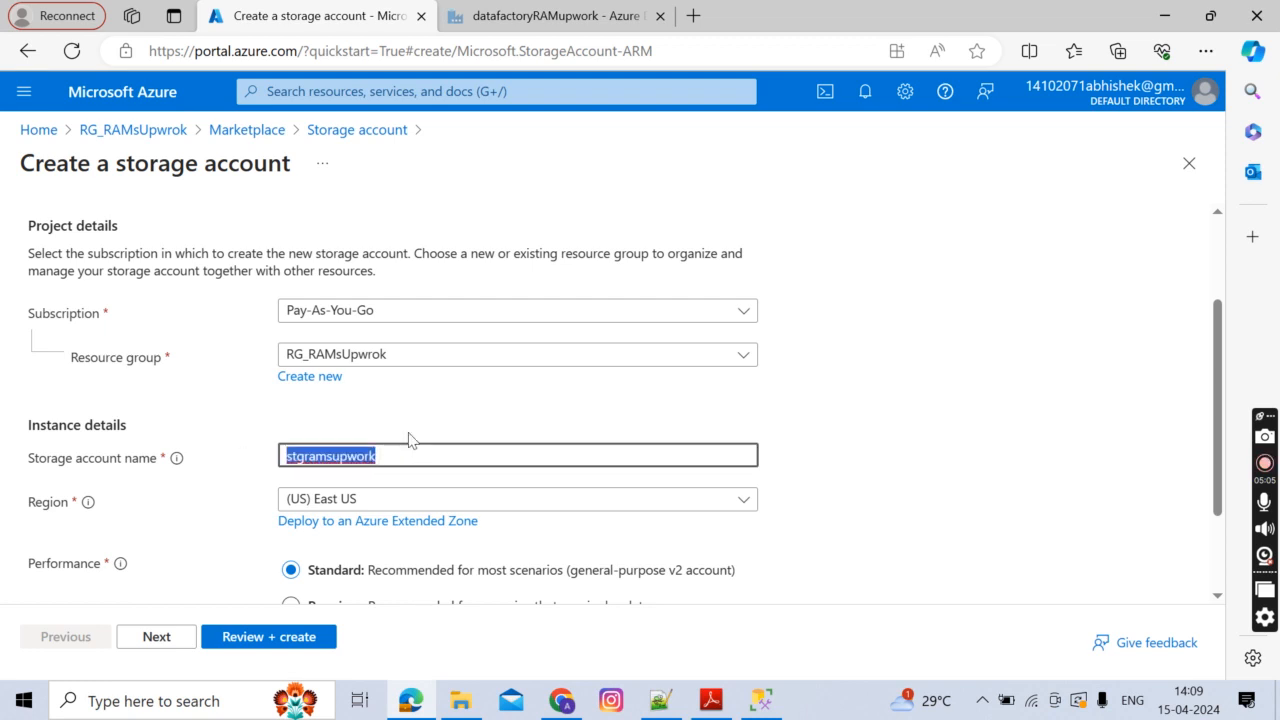
{"action": "left_click", "coordinate": [408, 428]}
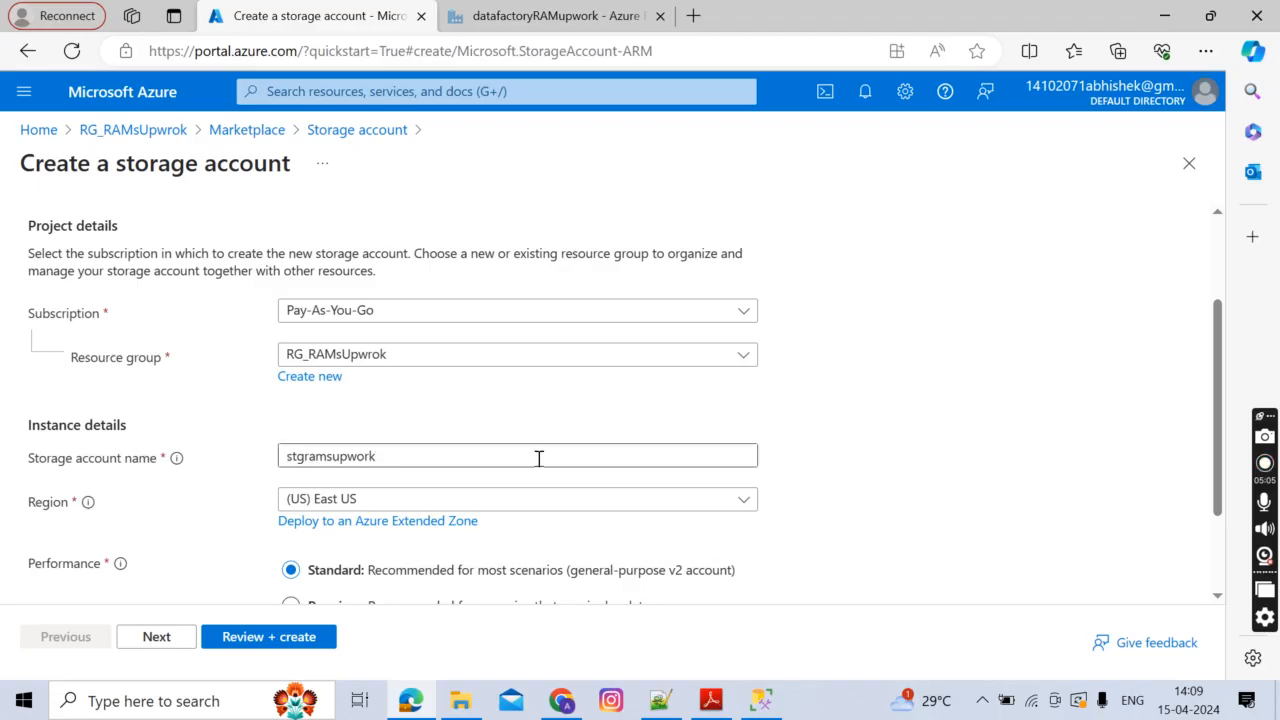
Set the storage account's redundancy to Locally-redundant storage (LRS).
{"action": "scroll", "coordinate": [1216, 425], "scroll_direction": "down", "scroll_amount": 1}
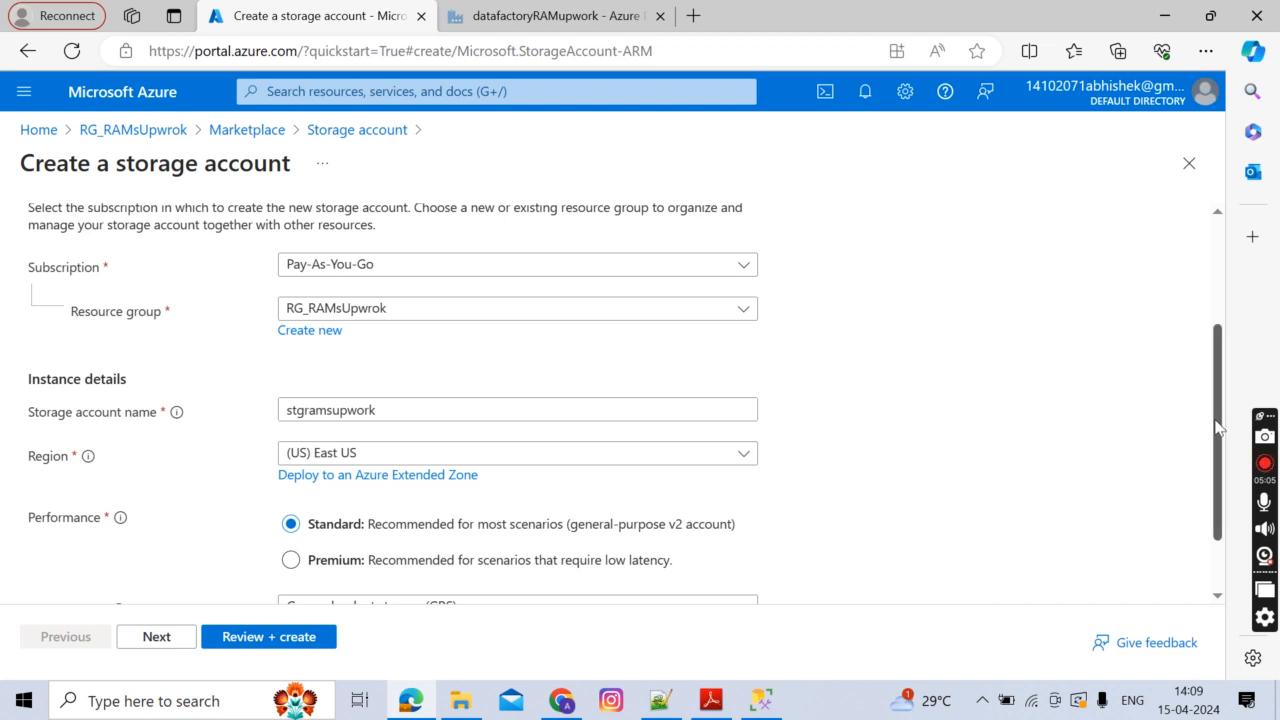
{"action": "left_click_drag", "start_coordinate": [1216, 423], "coordinate": [1222, 482]}
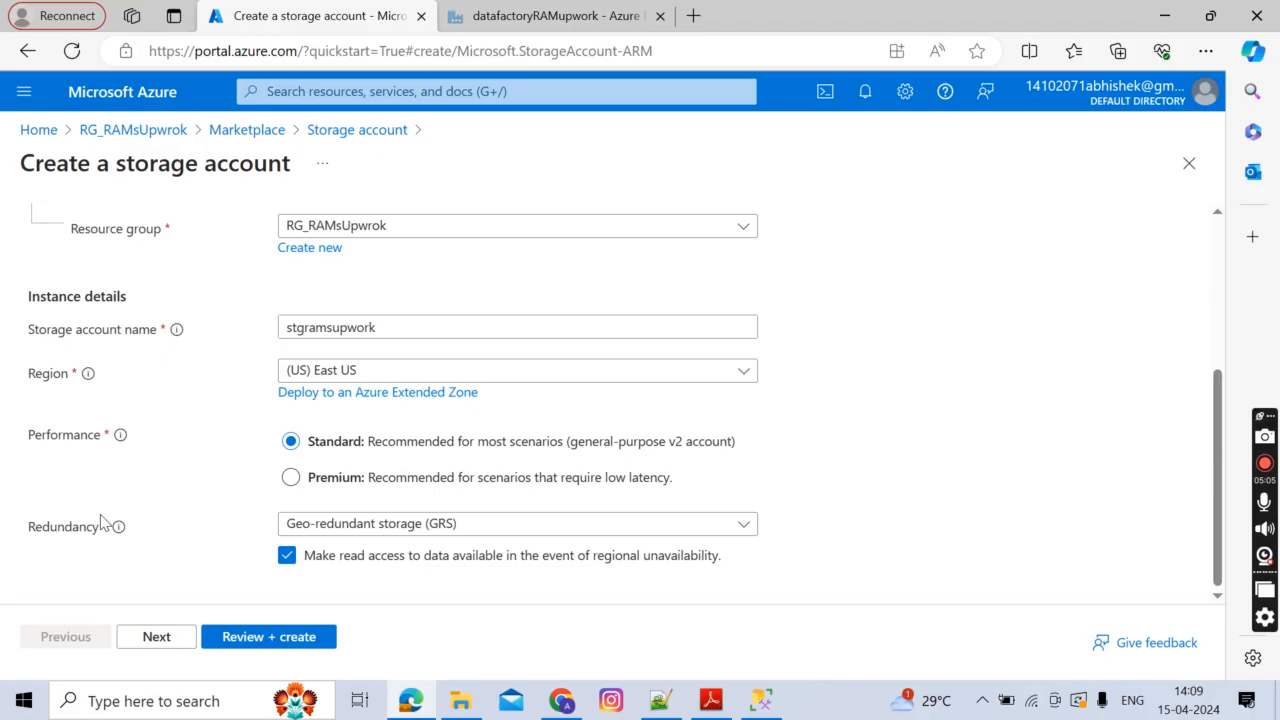
{"action": "left_click", "coordinate": [444, 528]}
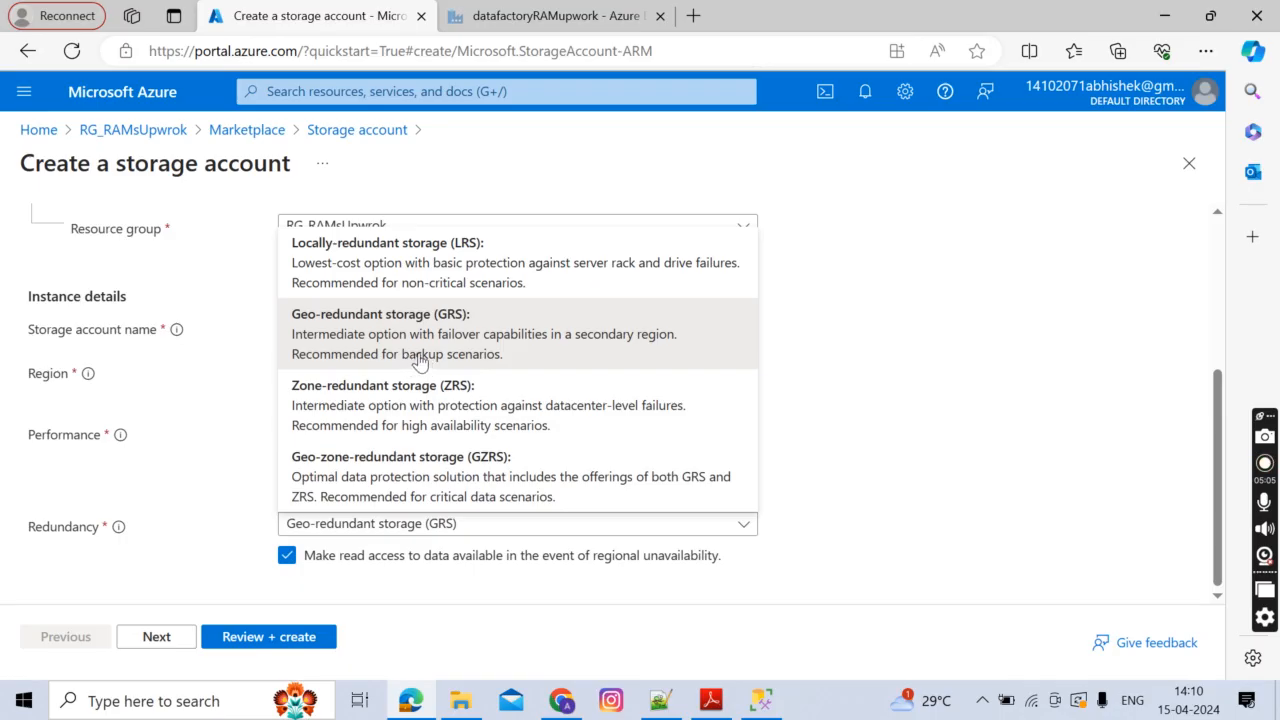
{"action": "left_click", "coordinate": [404, 261]}
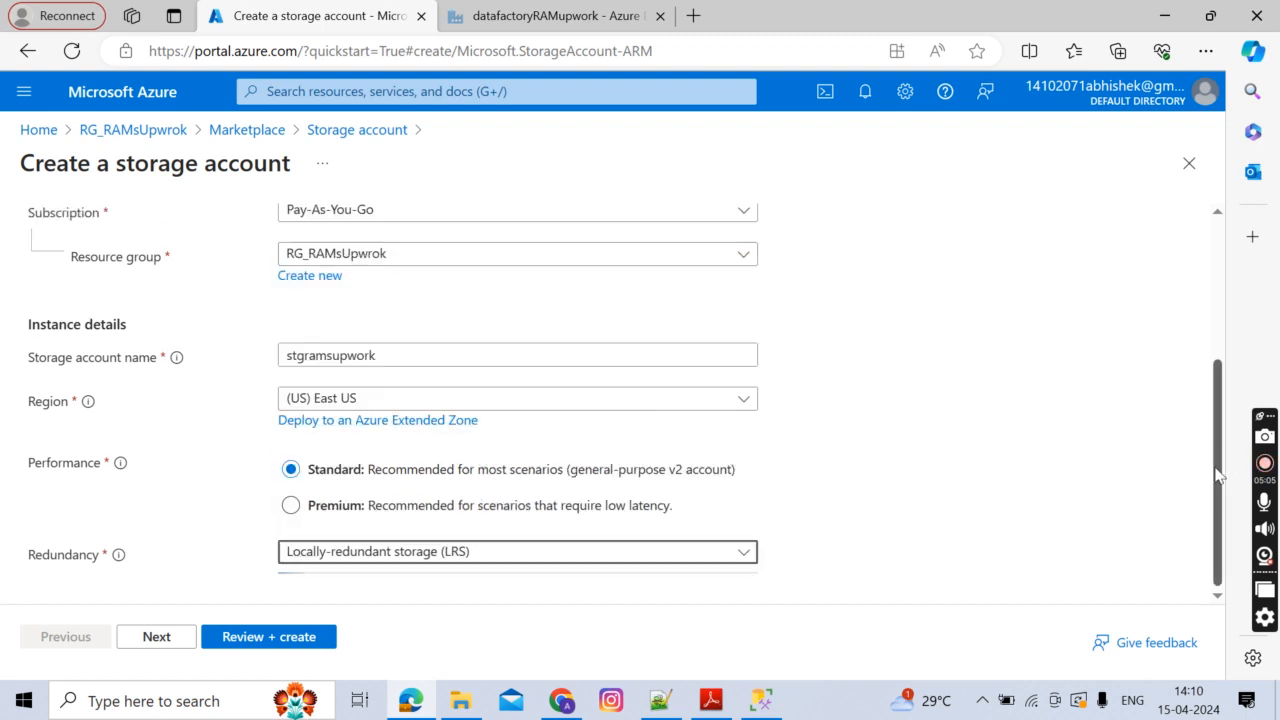
Review the storage account's configuration summary and submit it for creation.
{"action": "left_click", "coordinate": [272, 641]}
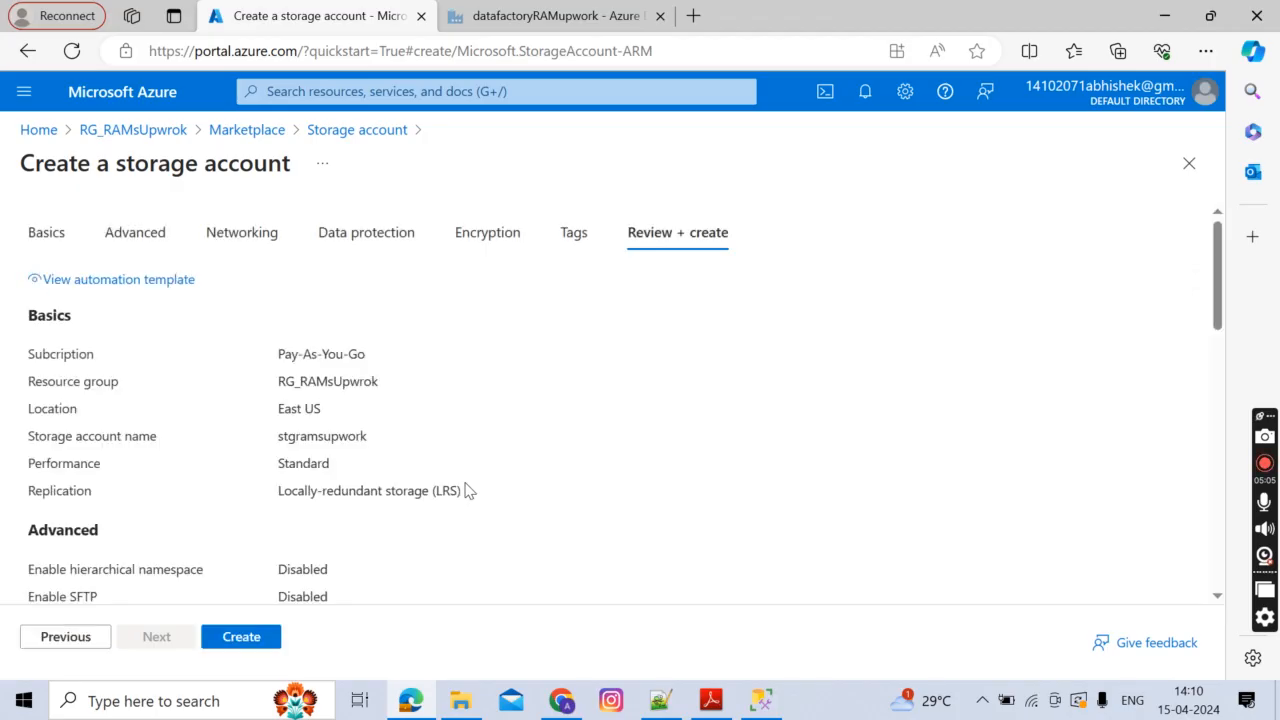
{"action": "mouse_move", "coordinate": [1220, 302]}
{"action": "left_mouse_down"}
{"action": "mouse_move", "coordinate": [1205, 560]}
{"action": "mouse_move", "coordinate": [1200, 295]}
{"action": "left_mouse_up"}
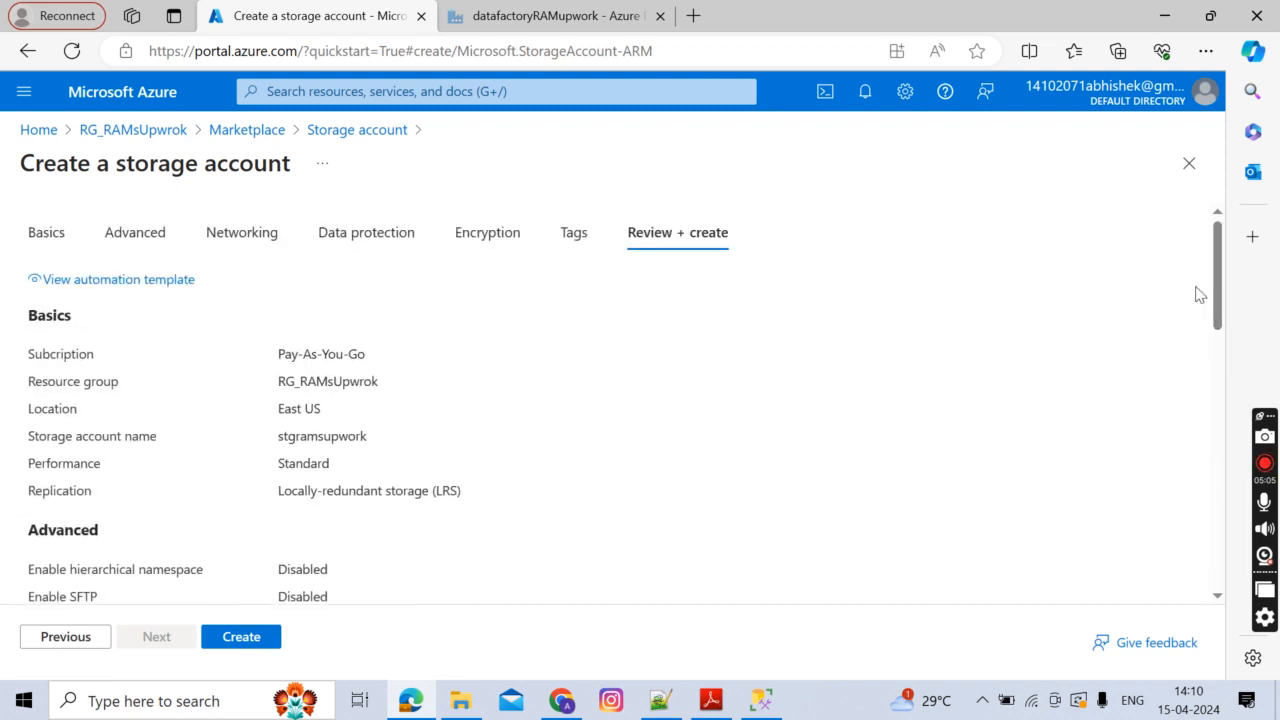
{"action": "left_click", "coordinate": [252, 640]}
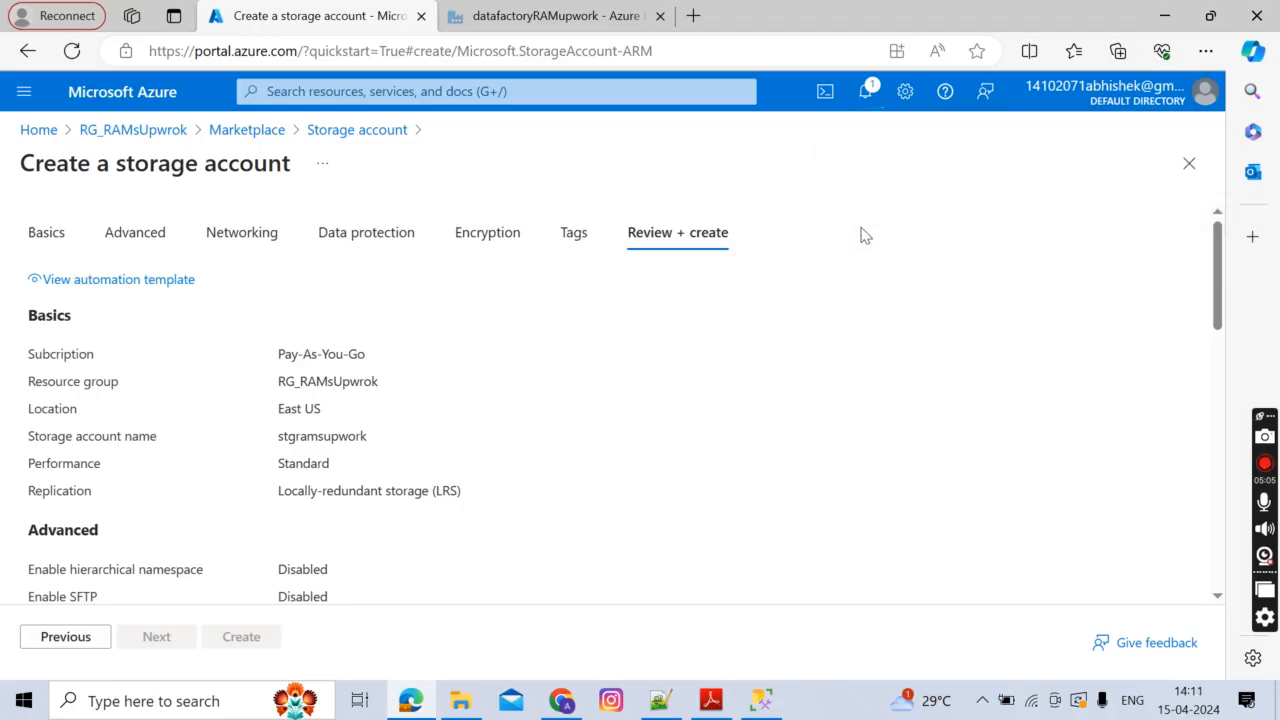
Check the storage account deployment's progress in the notifications and deployment details, and dismiss the deployment notice.
{"action": "left_click", "coordinate": [868, 96]}
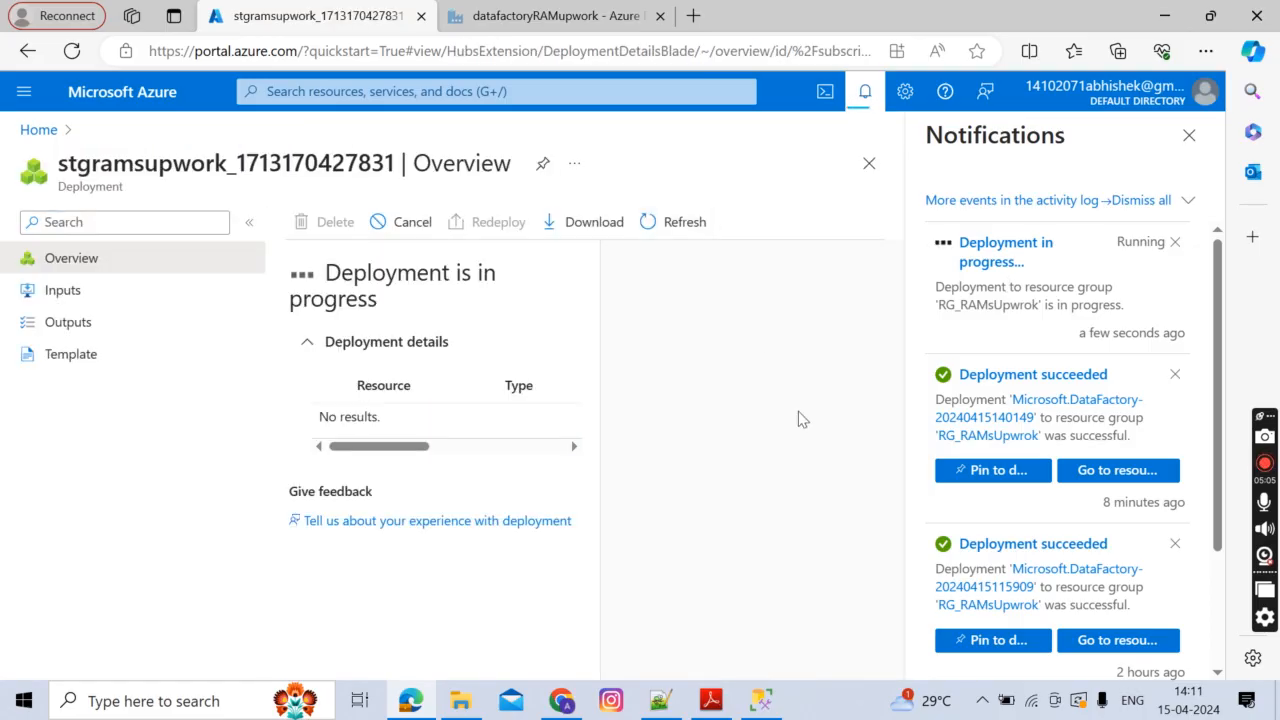
{"action": "left_click", "coordinate": [1189, 136]}
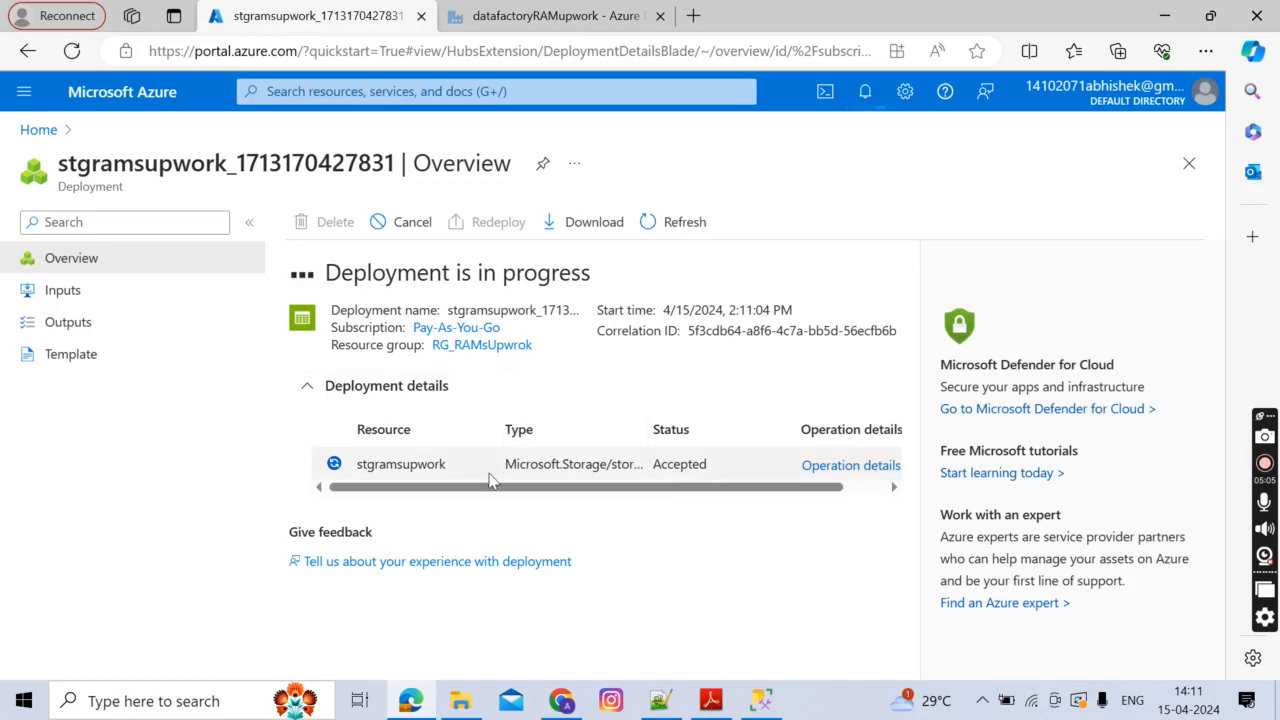
{"action": "left_click_drag", "start_coordinate": [486, 489], "coordinate": [590, 518]}
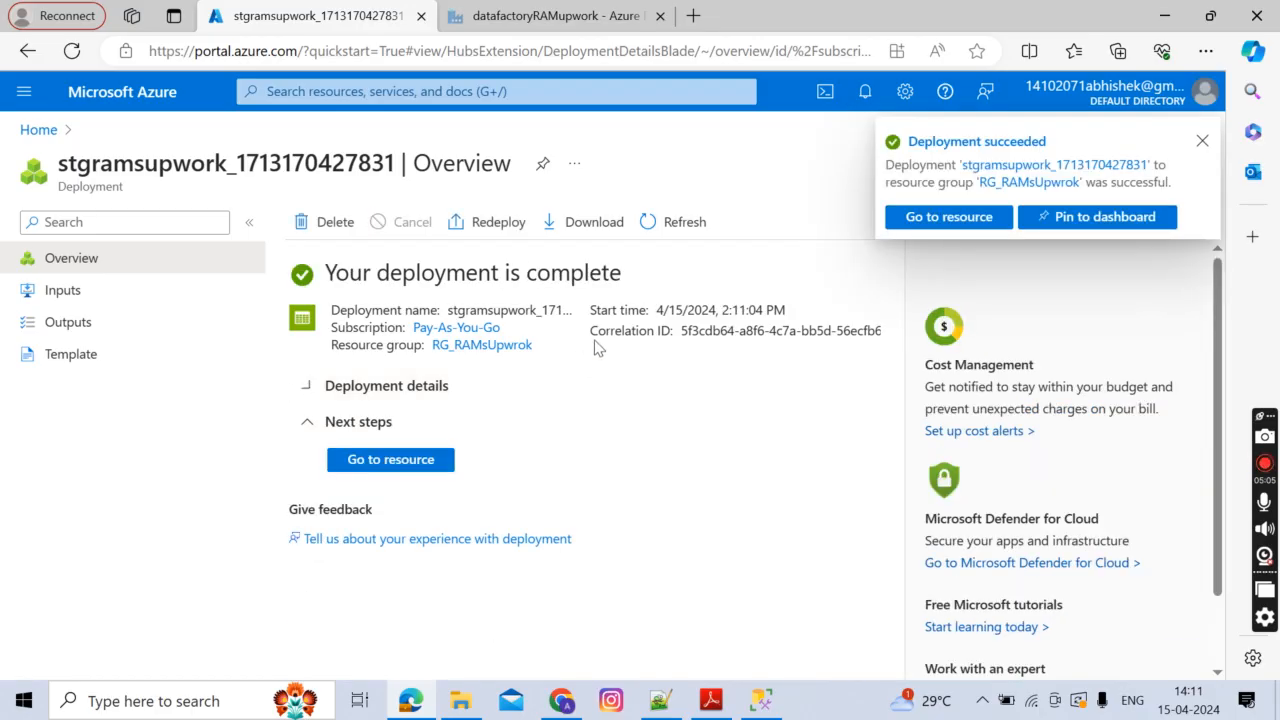
{"action": "left_click", "coordinate": [1201, 142]}
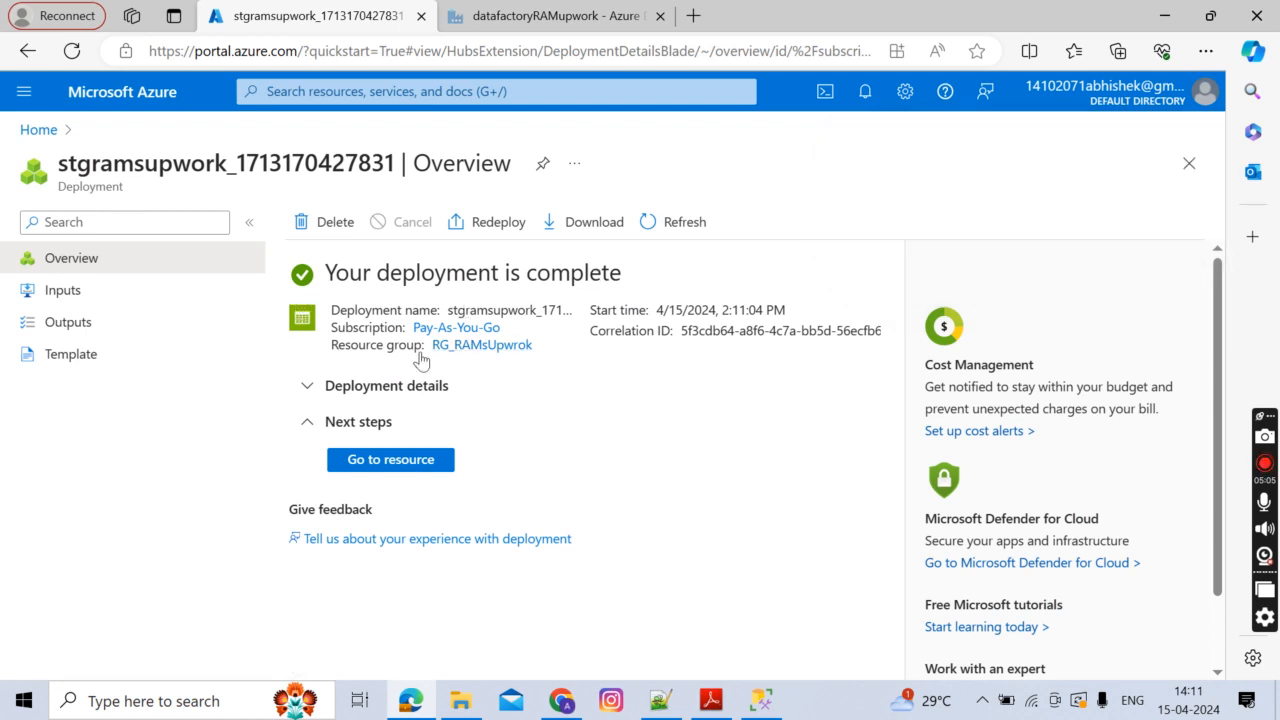
Open the deployed stgramsupwork storage account and look through its overview page.
{"action": "left_click", "coordinate": [378, 468]}
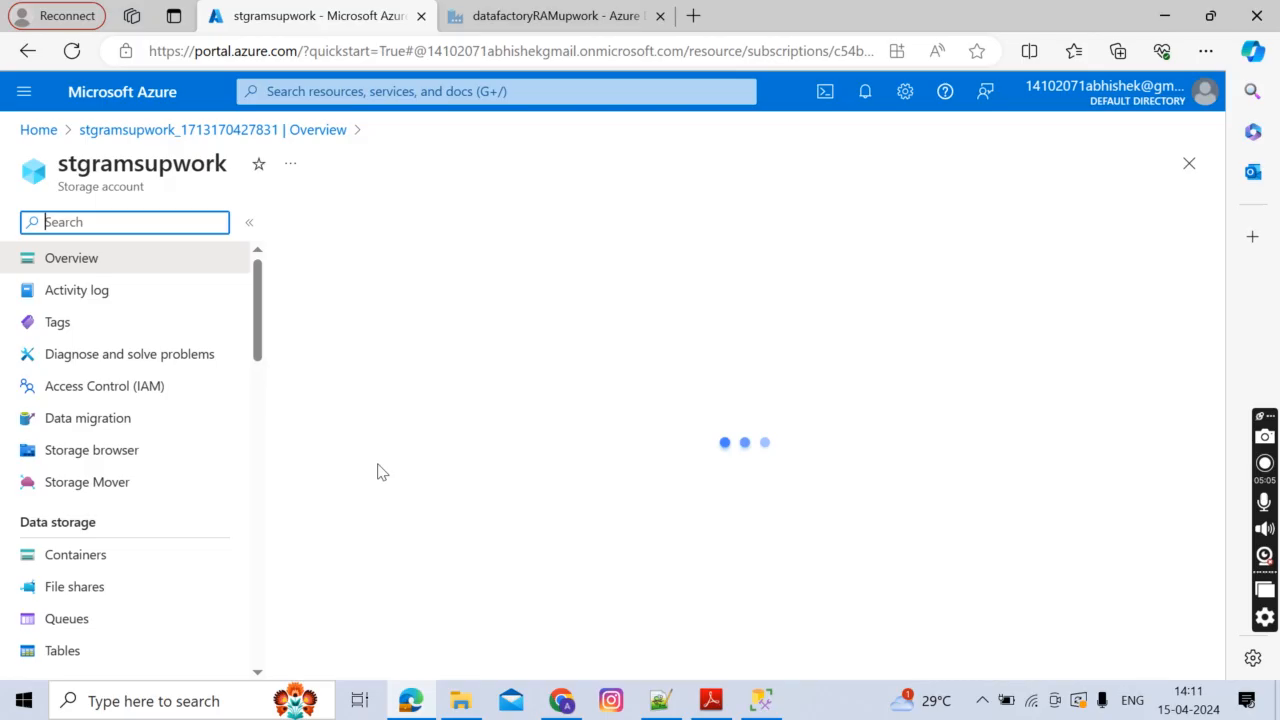
{"action": "scroll", "coordinate": [1220, 424], "scroll_direction": "down", "scroll_amount": 5}
{"action": "scroll", "coordinate": [1220, 424], "scroll_direction": "down", "scroll_amount": 2}
{"action": "scroll", "coordinate": [1231, 500], "scroll_direction": "up", "scroll_amount": 6}
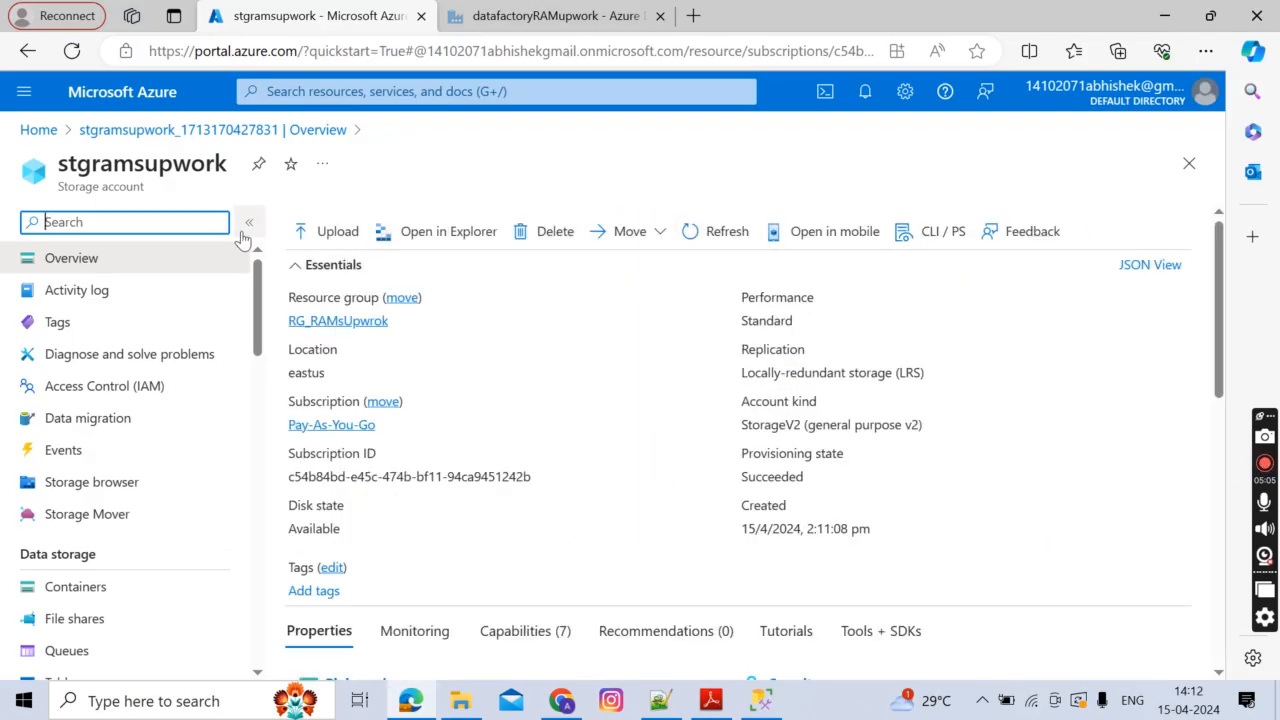
Return to the portal home page and open the RG_RAMsUpwrok resource group.
{"action": "left_click", "coordinate": [141, 102]}
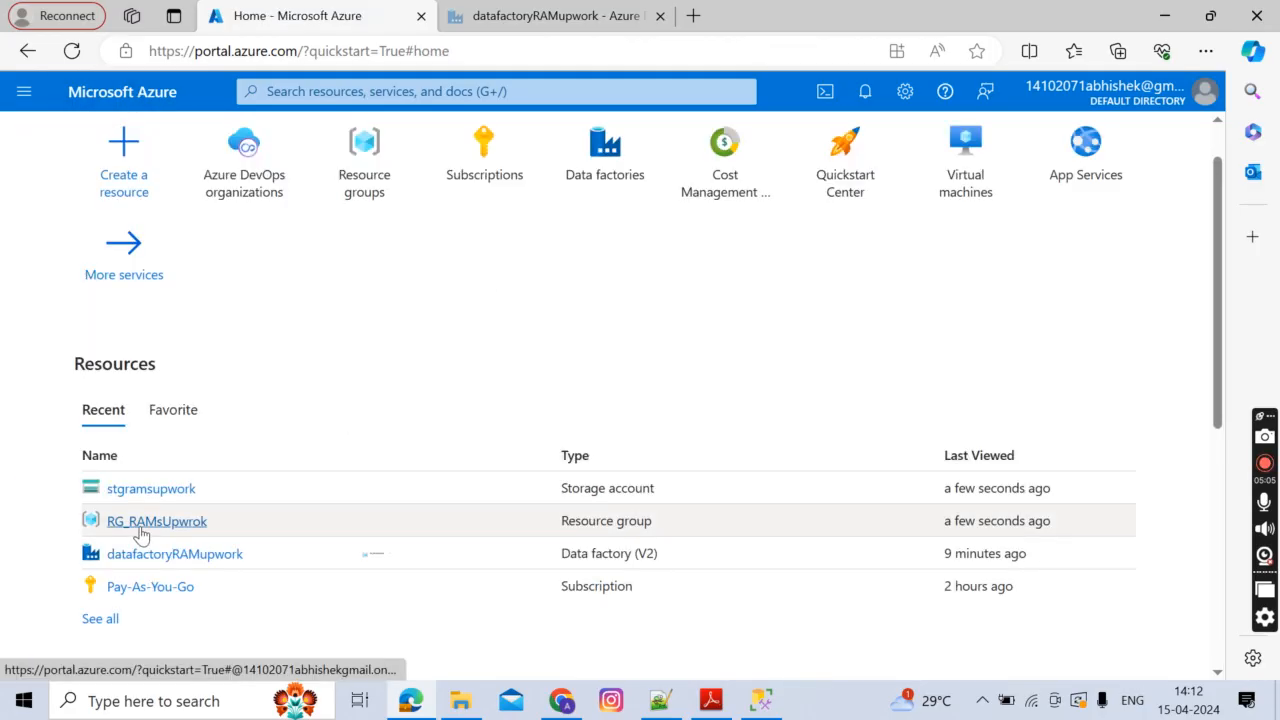
{"action": "left_click", "coordinate": [141, 522]}
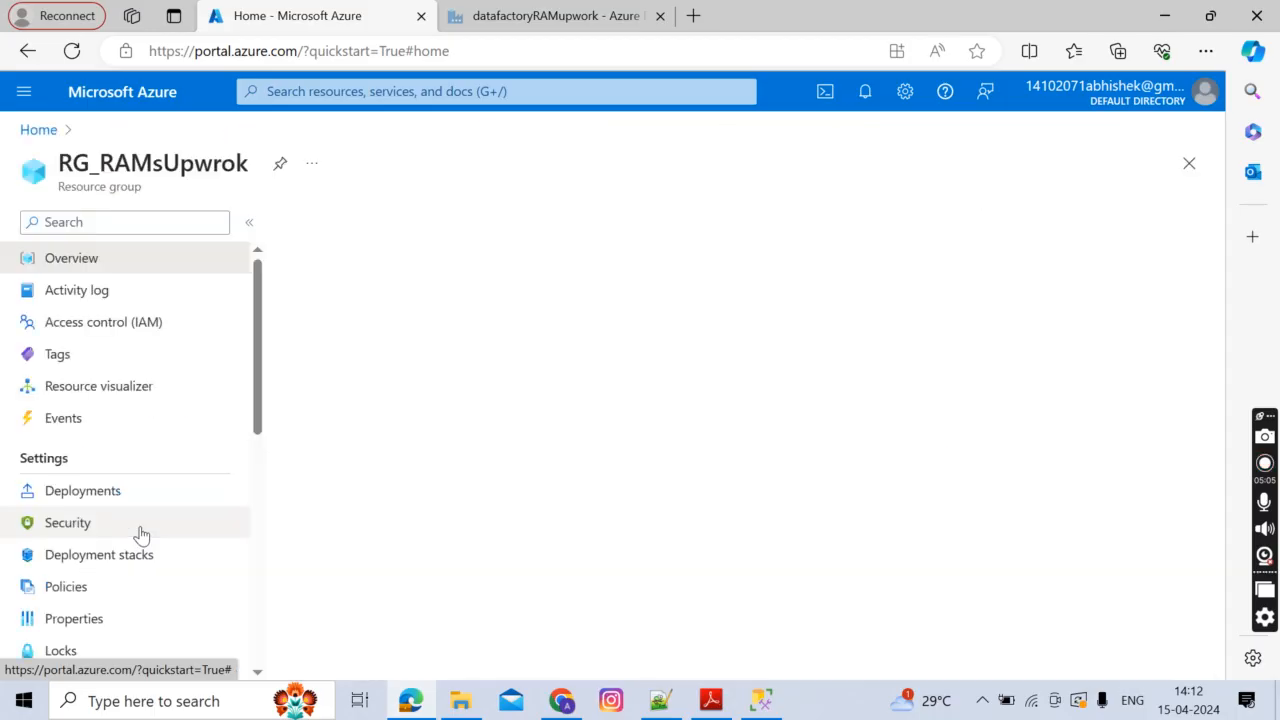